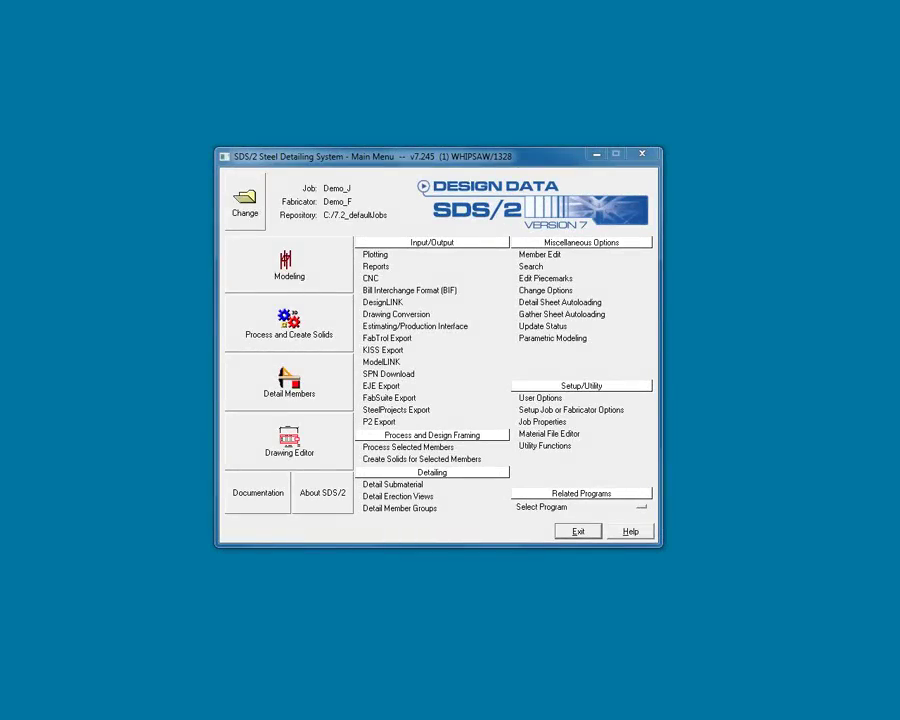
From the Main Menu's Setup/Utility area, open Setup Job or Fabricator Options
left_click(607, 414)
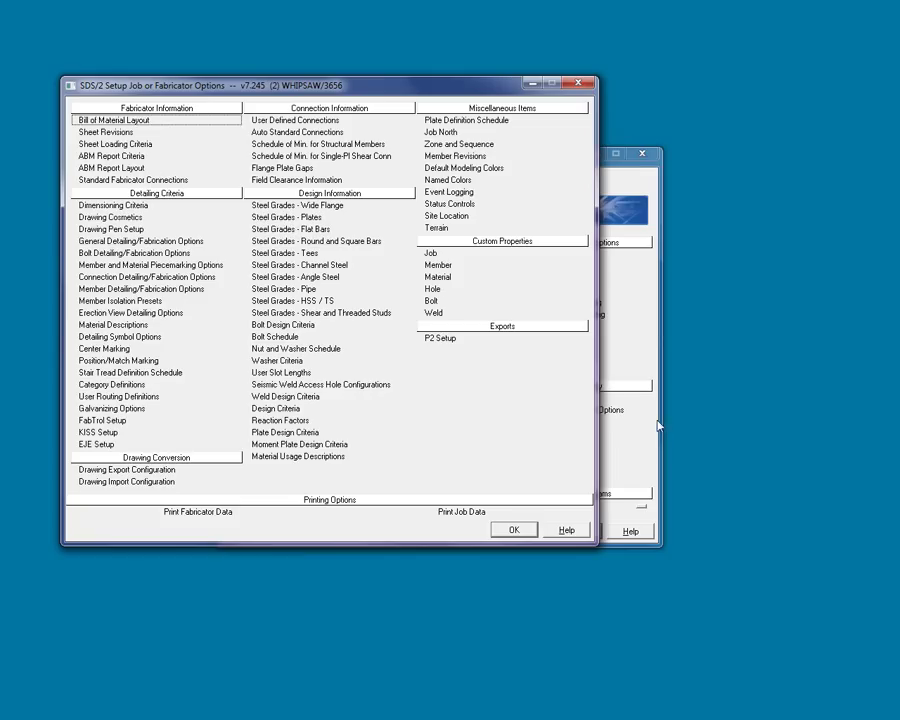
In Design Criteria, set the connection design method to ASD13 and save
left_click(390, 408)
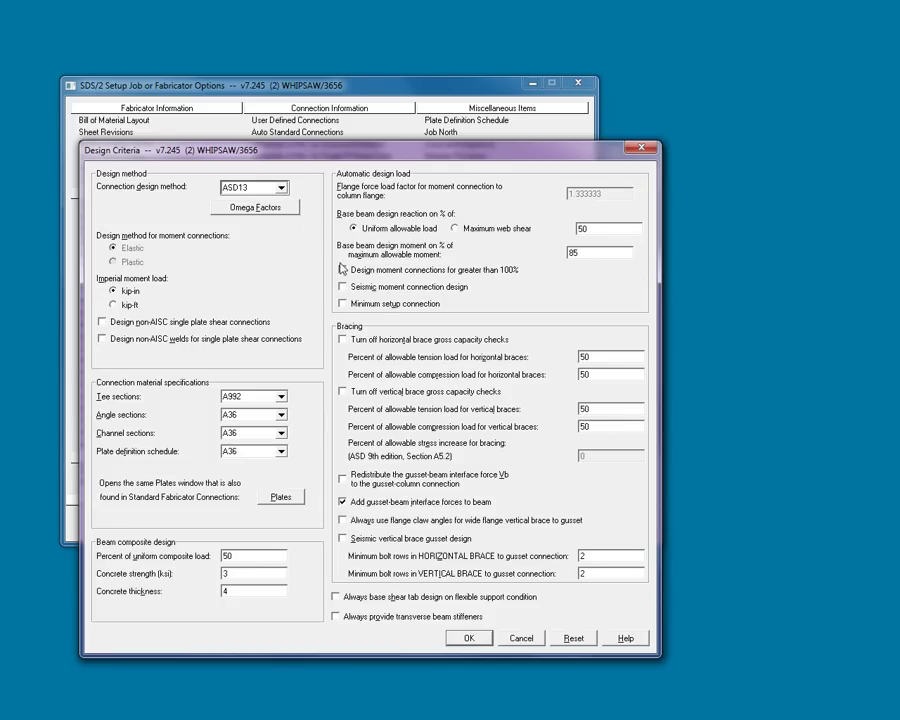
left_click(281, 187)
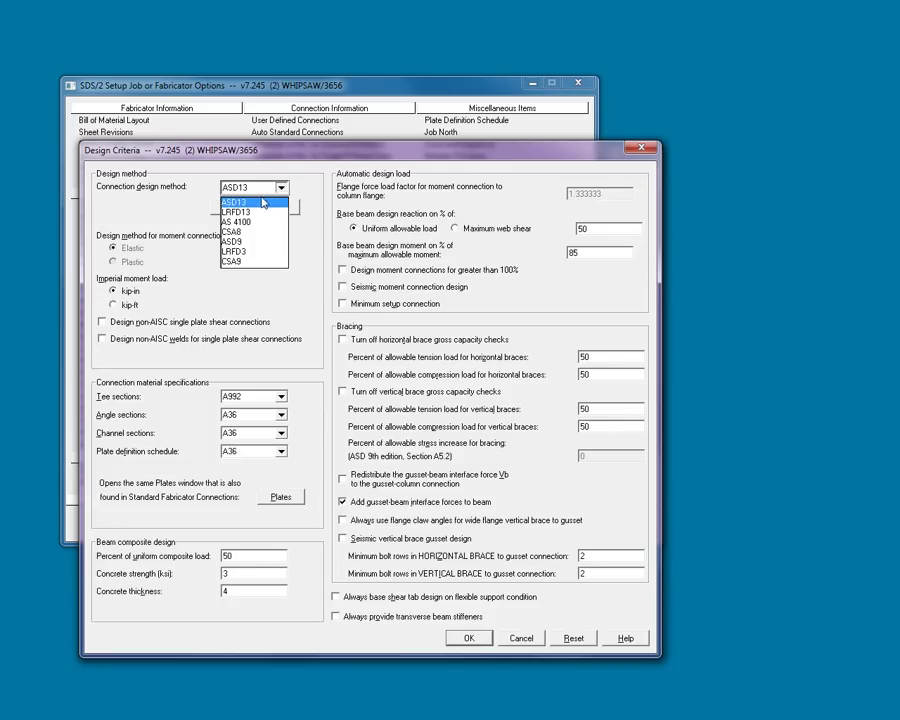
left_click(258, 203)
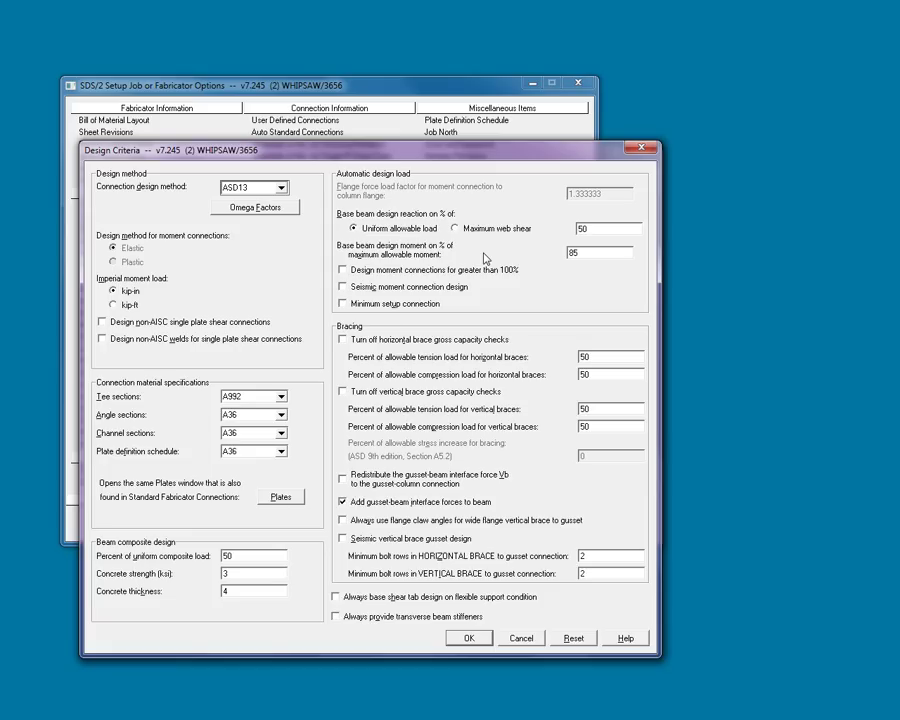
left_click(489, 641)
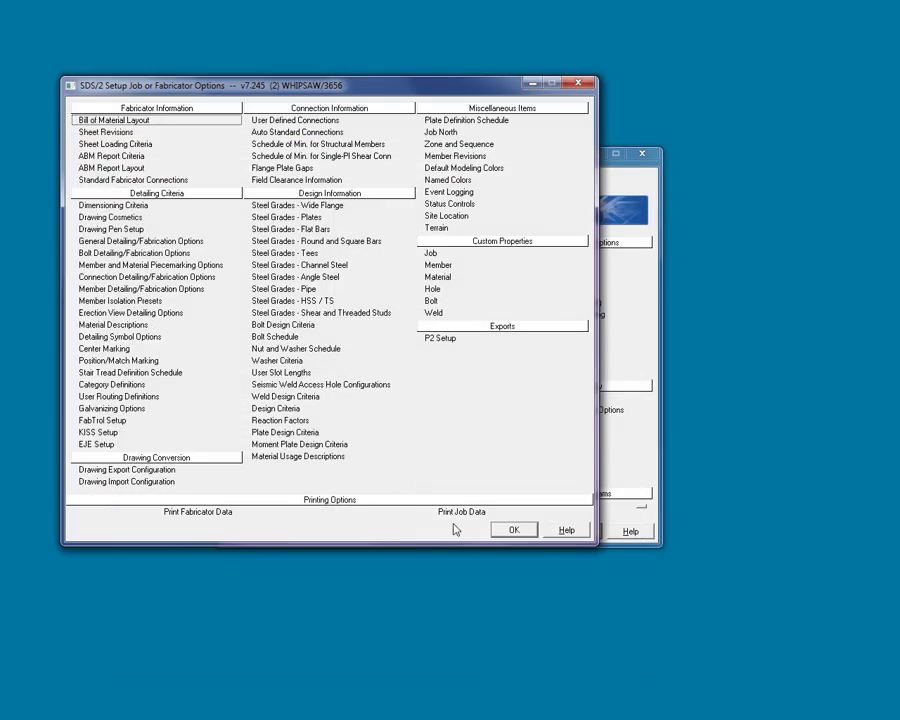
Accept the bolt design criteria and both minimum schedules: structural members and single-plate shear connections
left_click(290, 325)
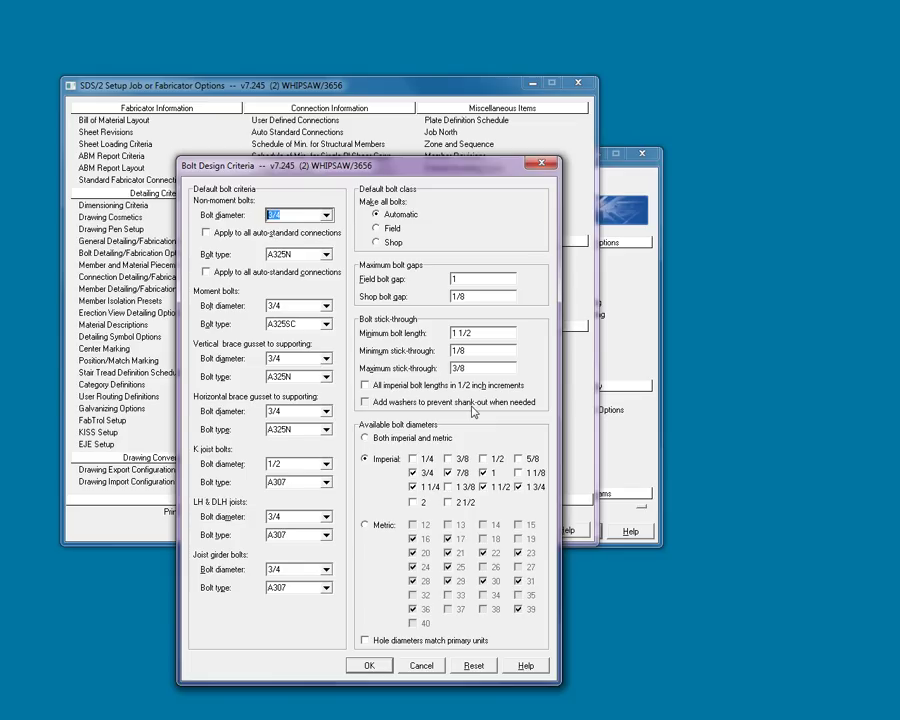
left_click(369, 665)
left_click(325, 144)
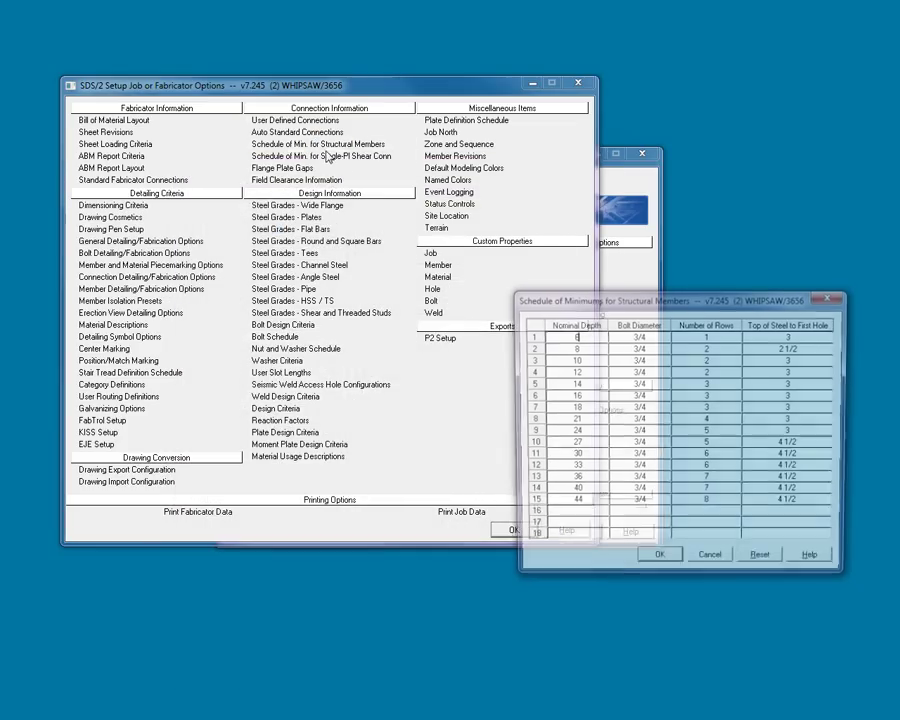
left_click(330, 157)
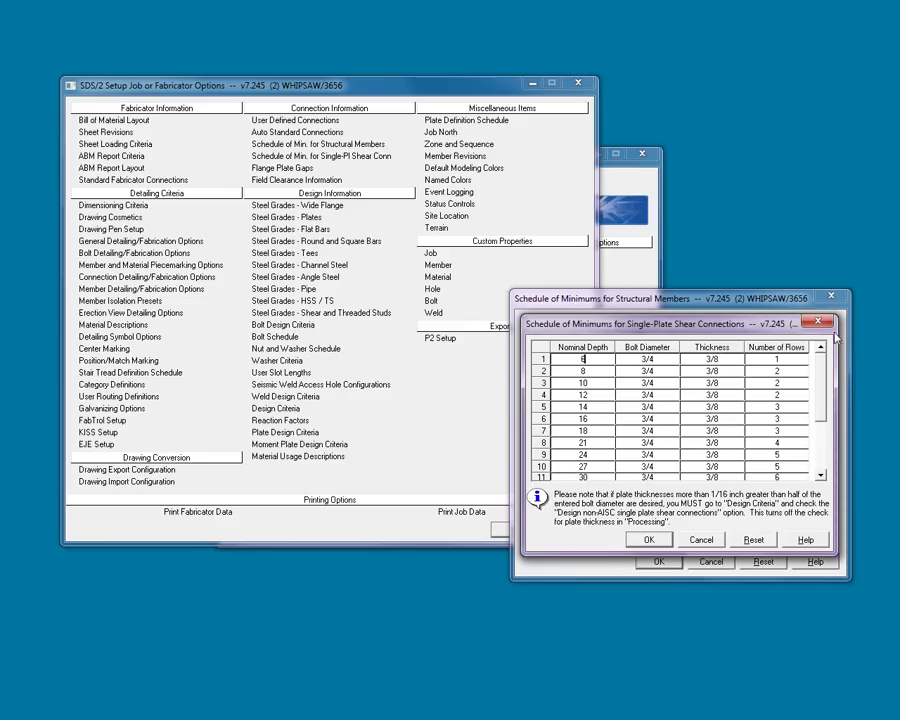
left_click_drag(745, 330, 421, 307)
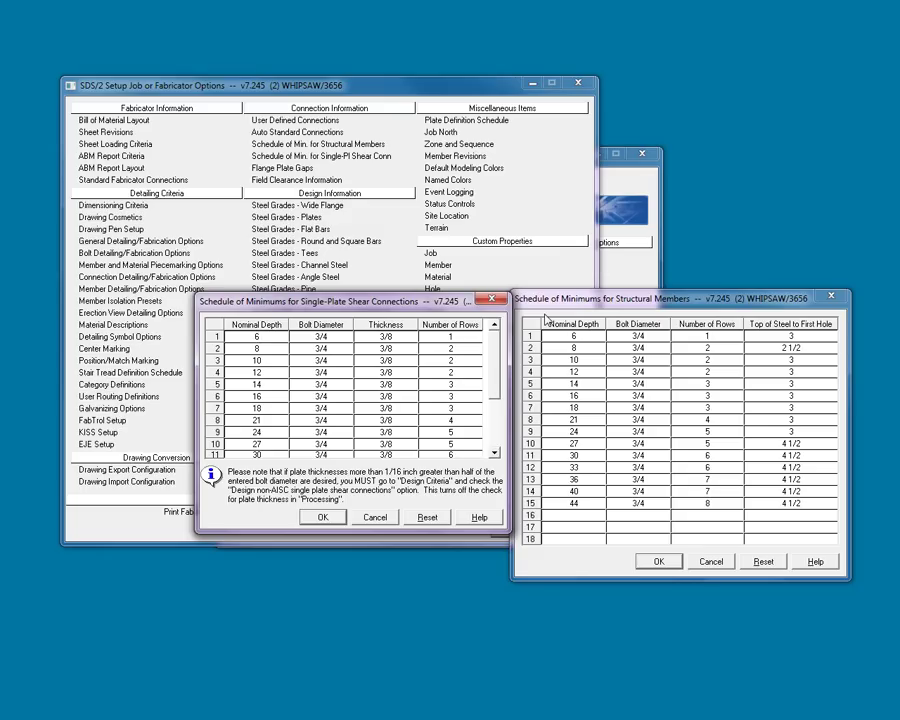
left_click(323, 517)
left_click(659, 561)
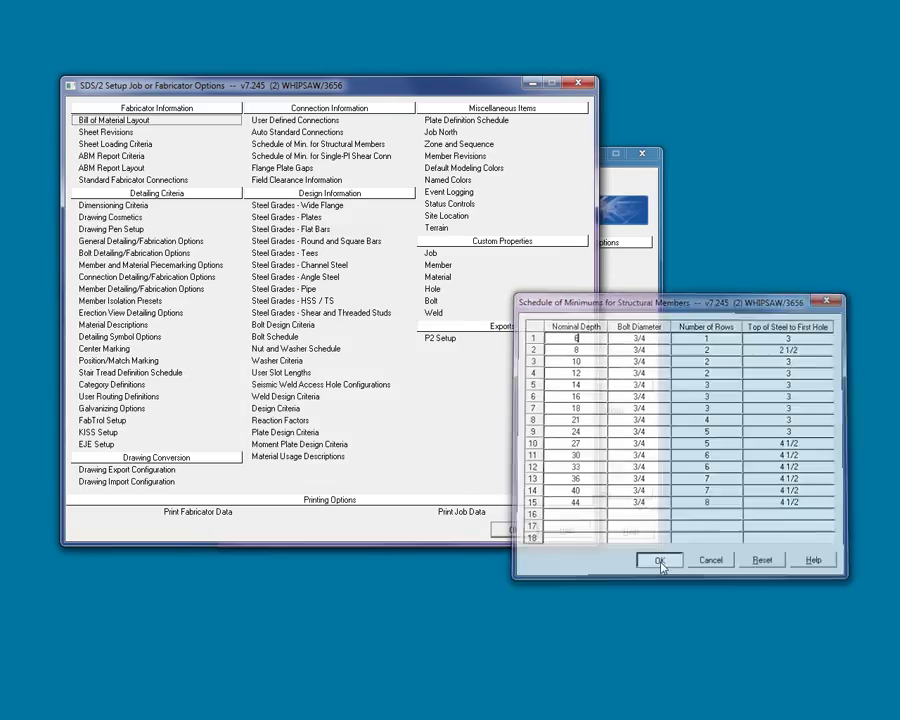
In Standard Fabricator Connections, review and accept the clip angle, bent plate and shear plate setups
left_click(160, 181)
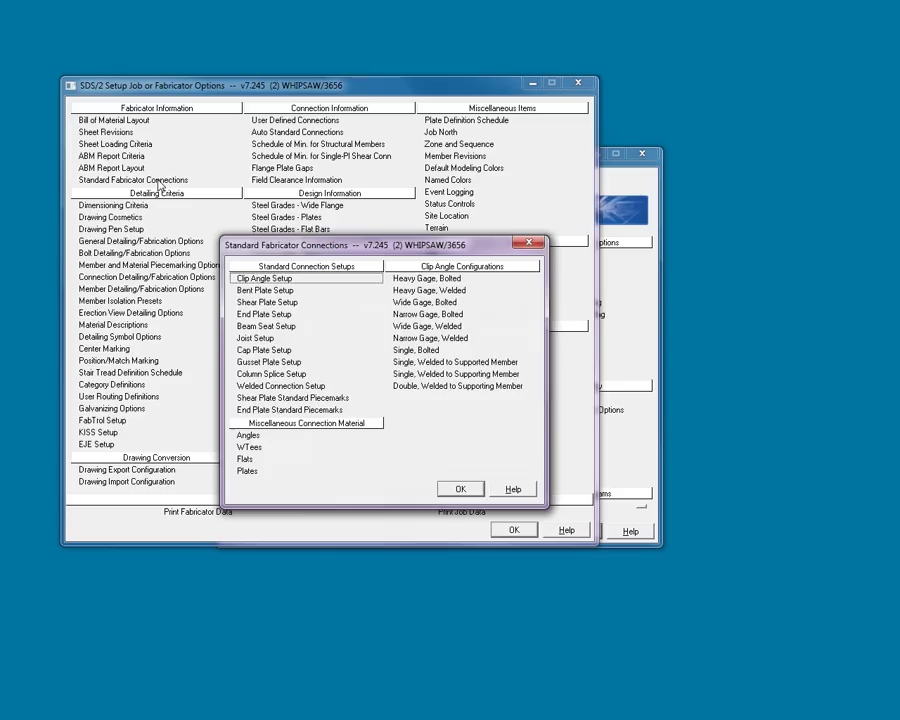
left_click(285, 280)
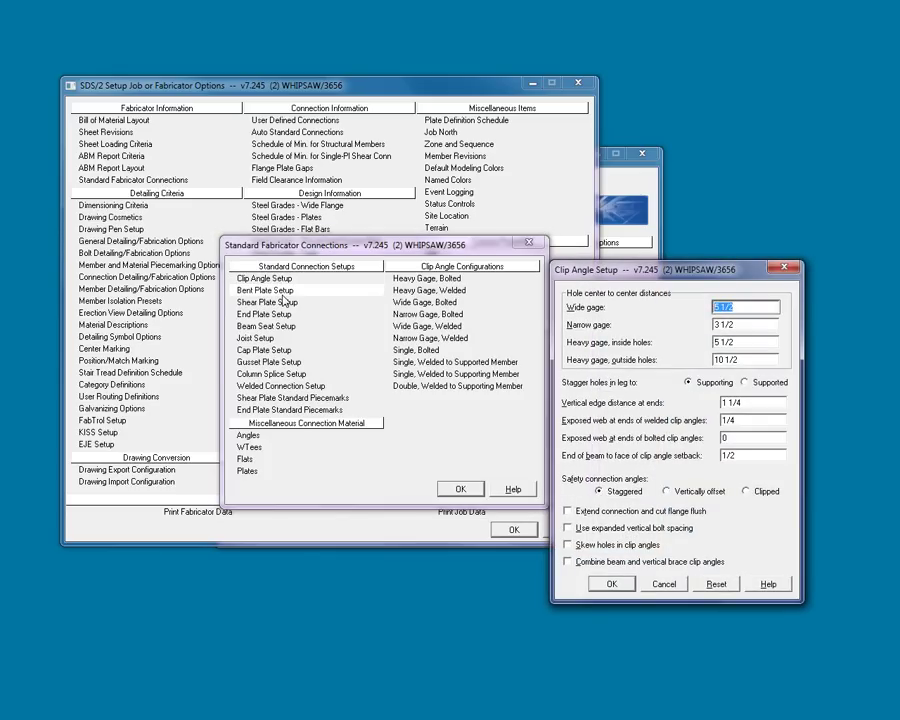
left_click(264, 290)
left_click(662, 314)
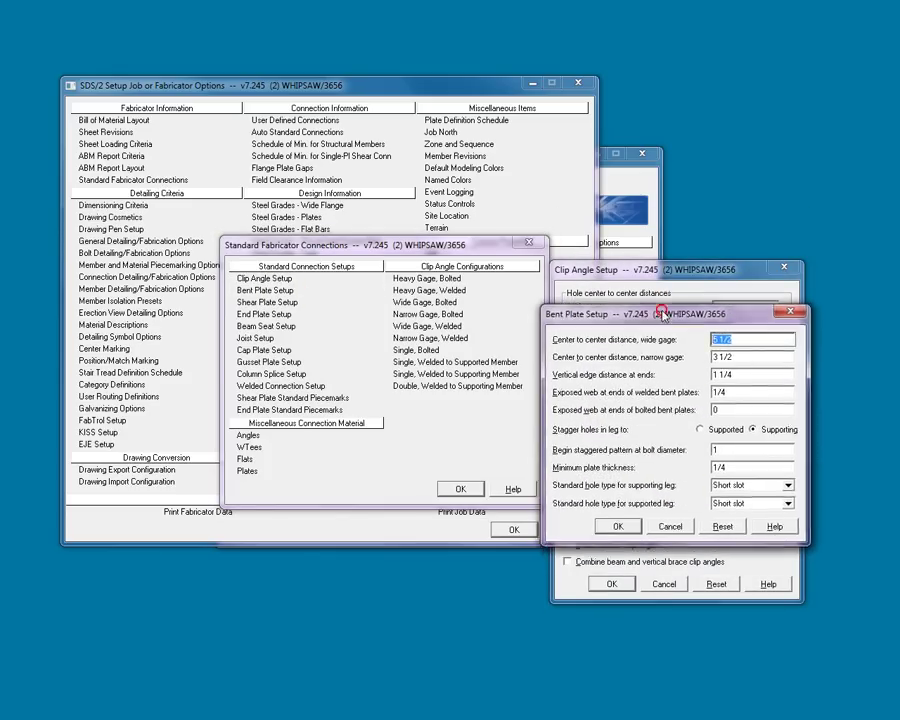
left_click_drag(662, 314, 656, 23)
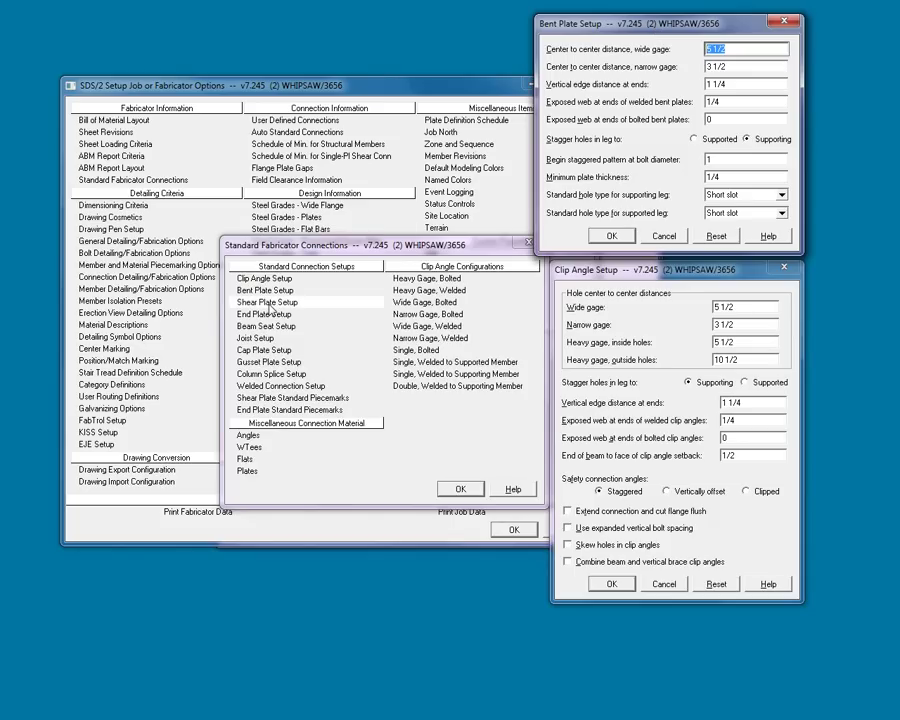
left_click(268, 304)
left_click_drag(665, 256, 228, 62)
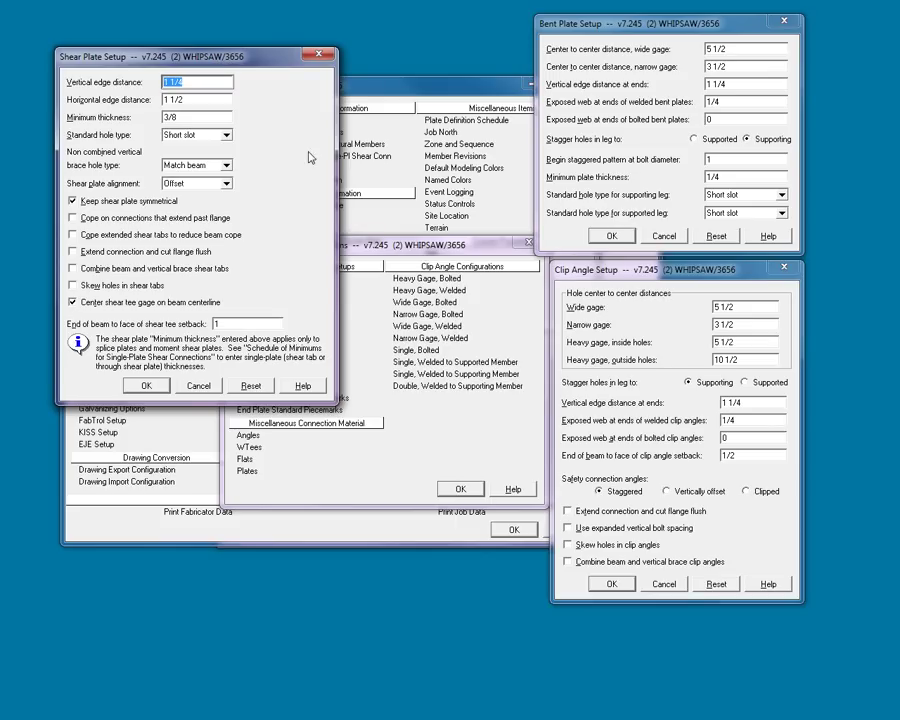
left_click(147, 386)
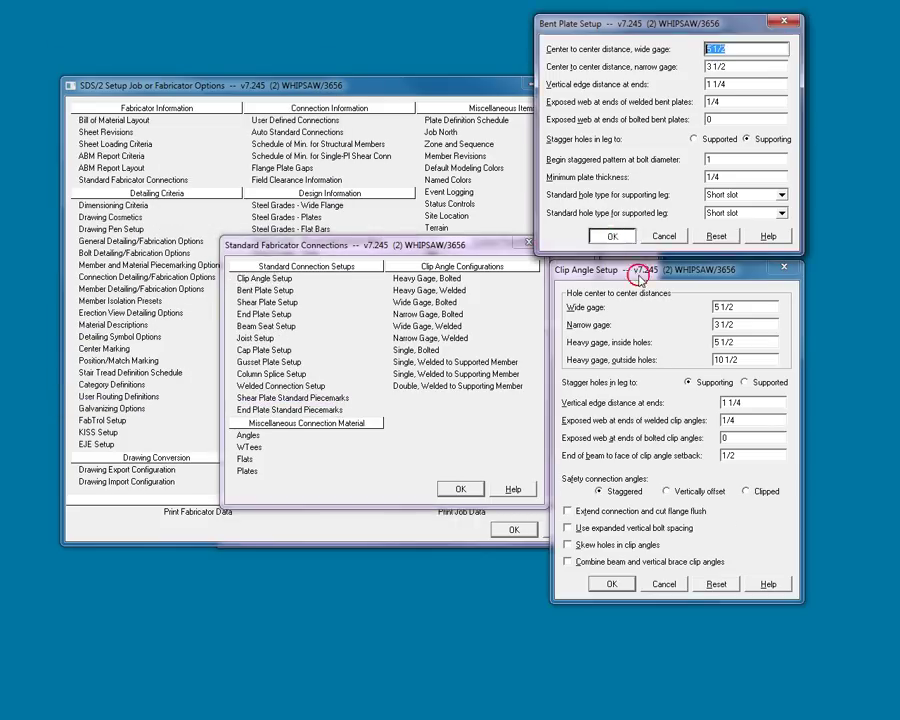
left_click(611, 236)
left_click(614, 584)
Review Wide Gage, Bolted clip angles for 1, 1 1/8 and 1 1/4 inch bolts, then close
left_click(437, 303)
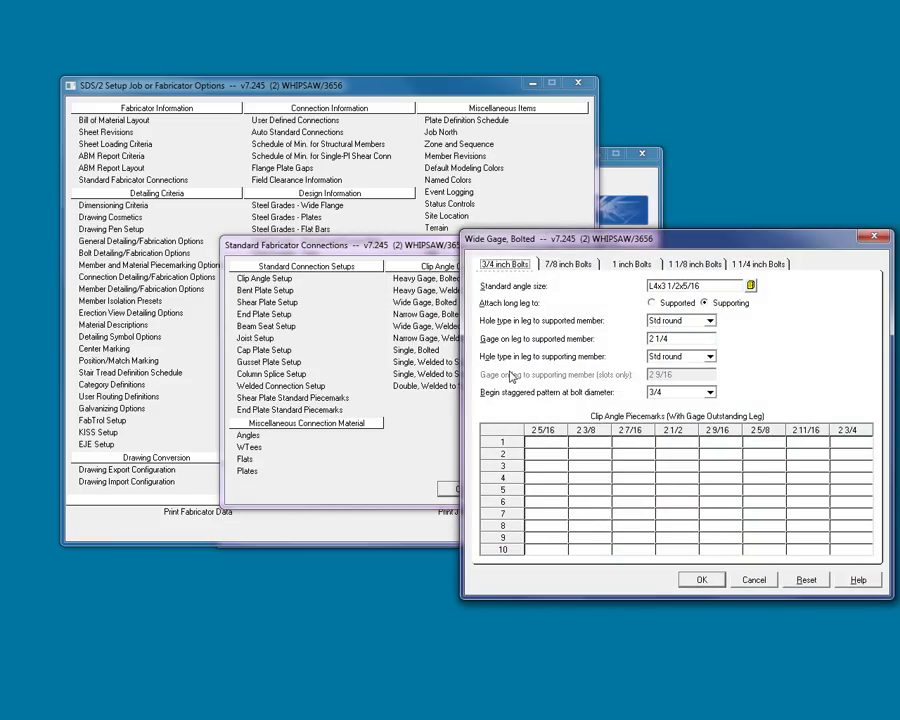
left_click(632, 266)
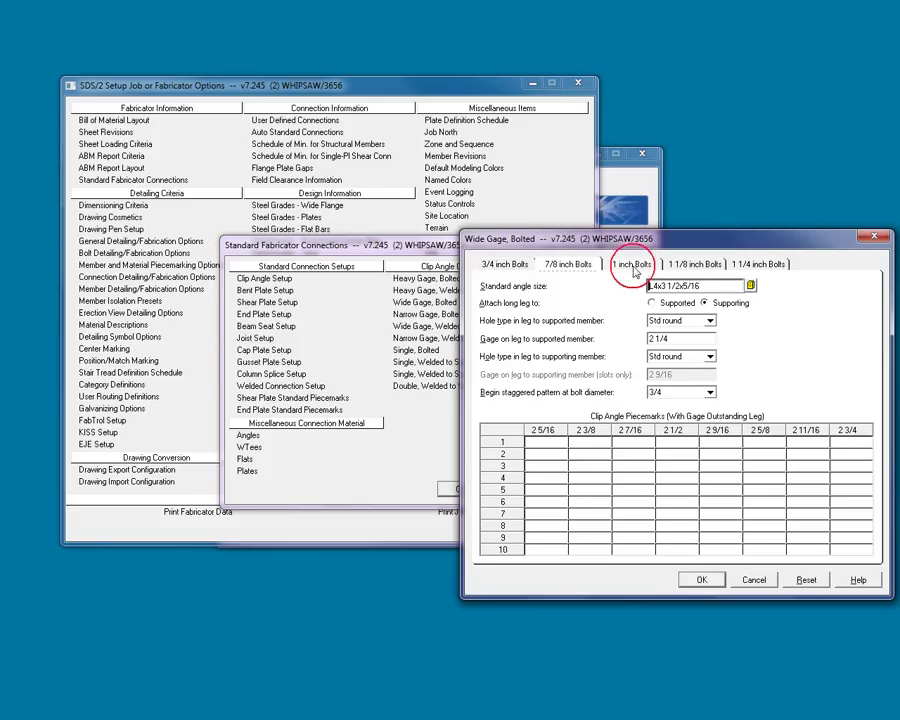
left_click(694, 265)
left_click(746, 266)
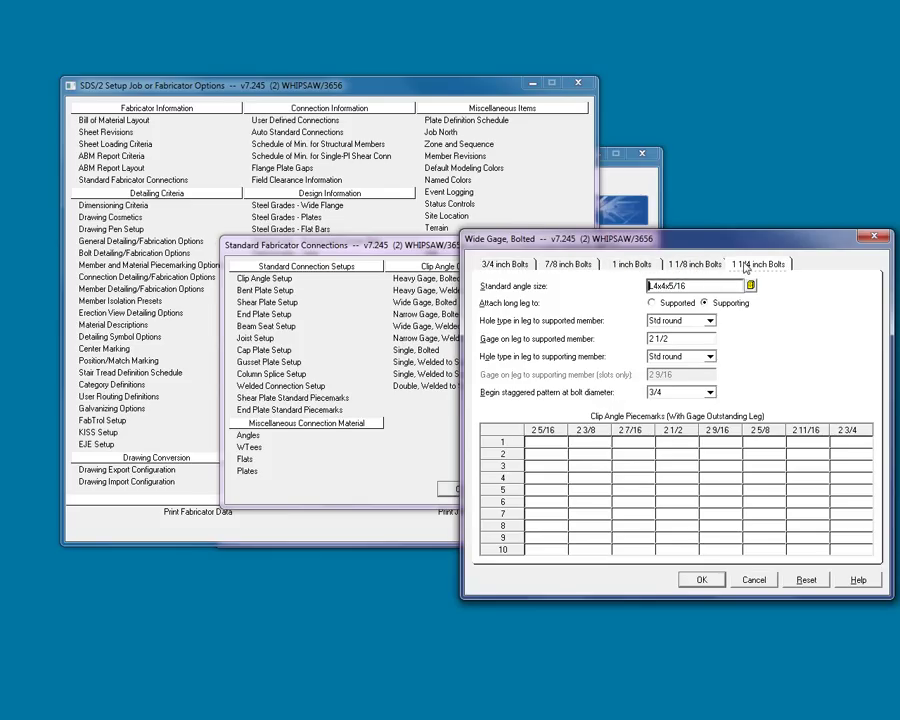
left_click(701, 580)
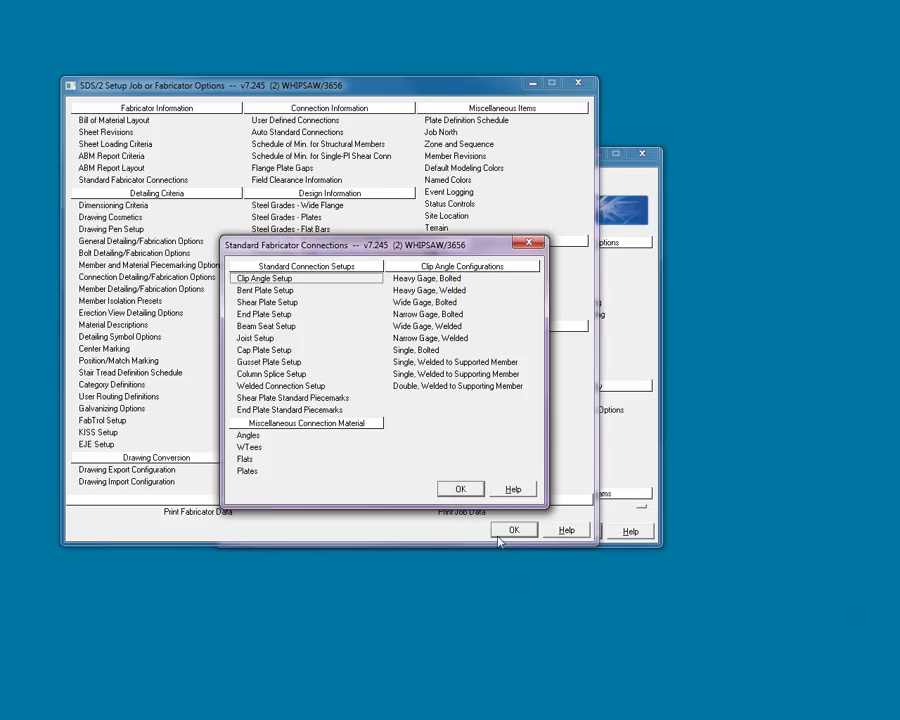
left_click(461, 488)
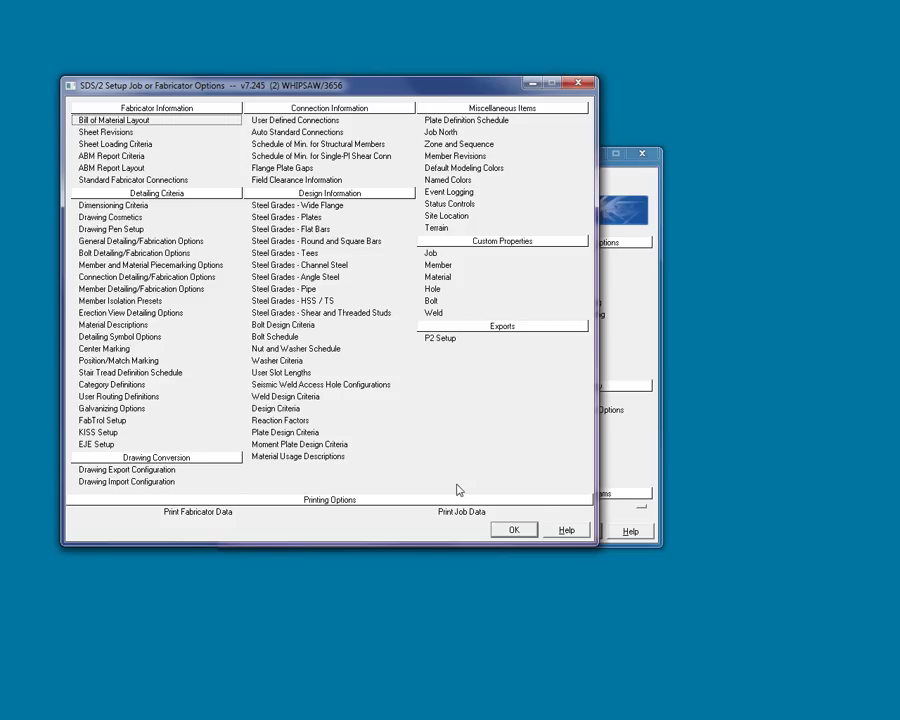
Set maximum sequences to 5 and rename the two zones A and B
left_click(505, 146)
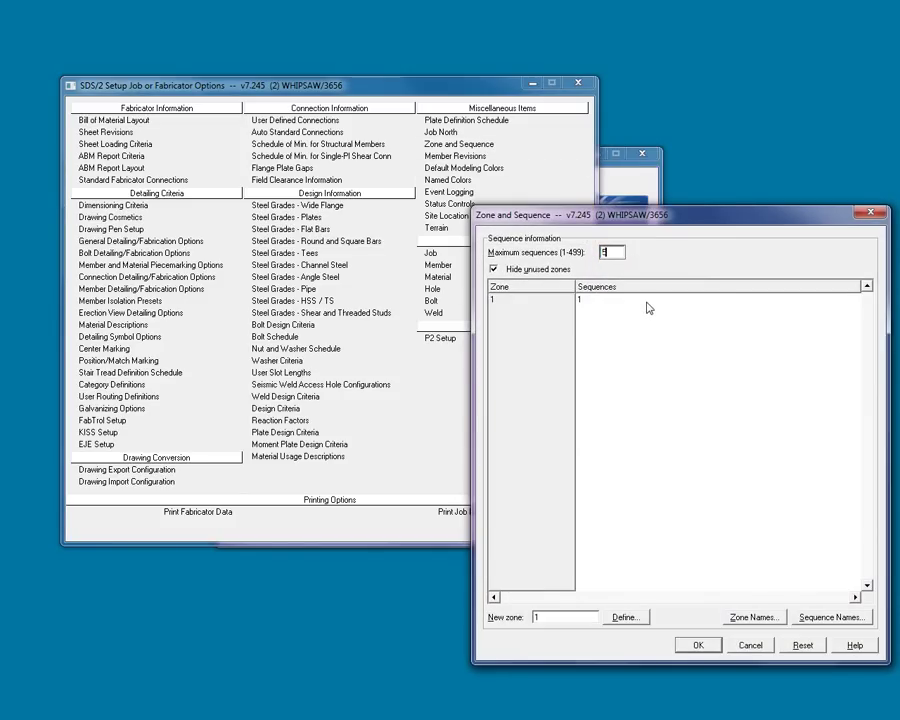
type("5")
left_click(745, 617)
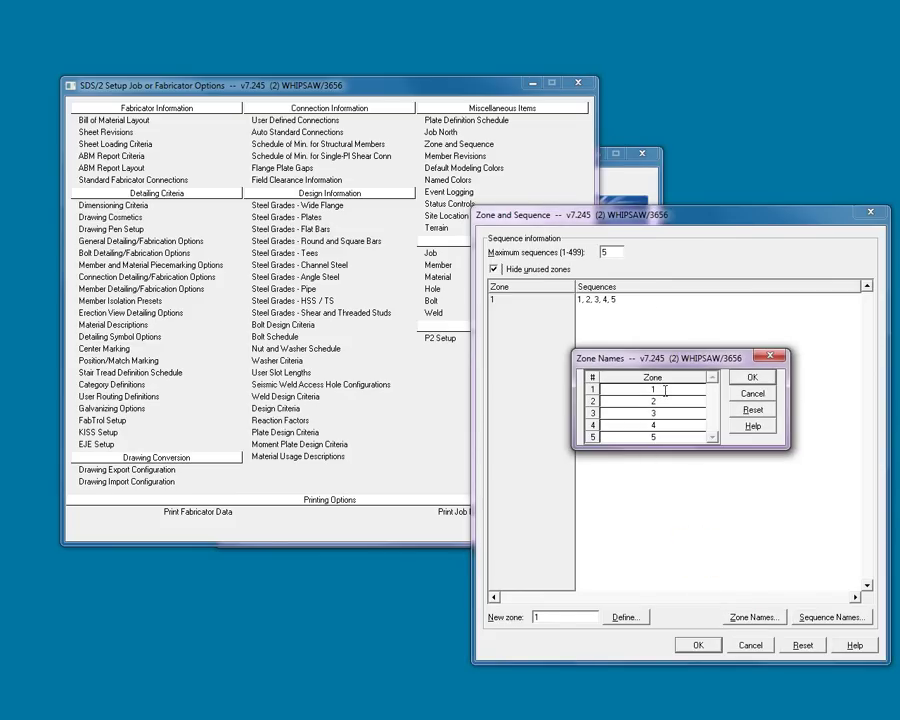
left_click(630, 389)
key("BackSpace")
type("A")
left_click(660, 400)
key("BackSpace")
type("B")
left_click(751, 378)
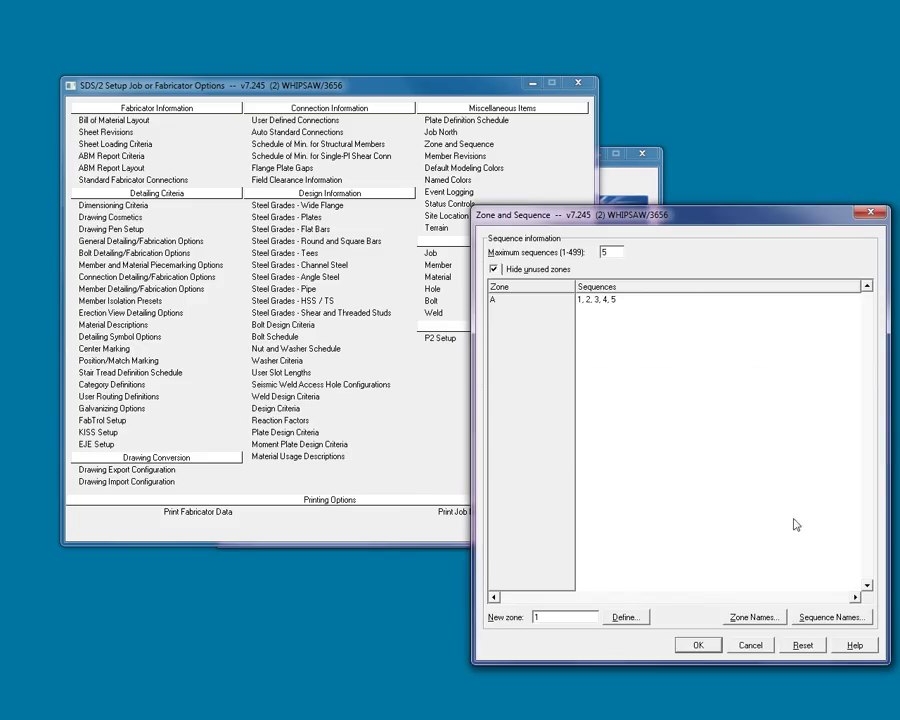
Rename the five sequences to 1A, 2A, 3A, 4A and 5A
left_click(830, 617)
left_click(660, 392)
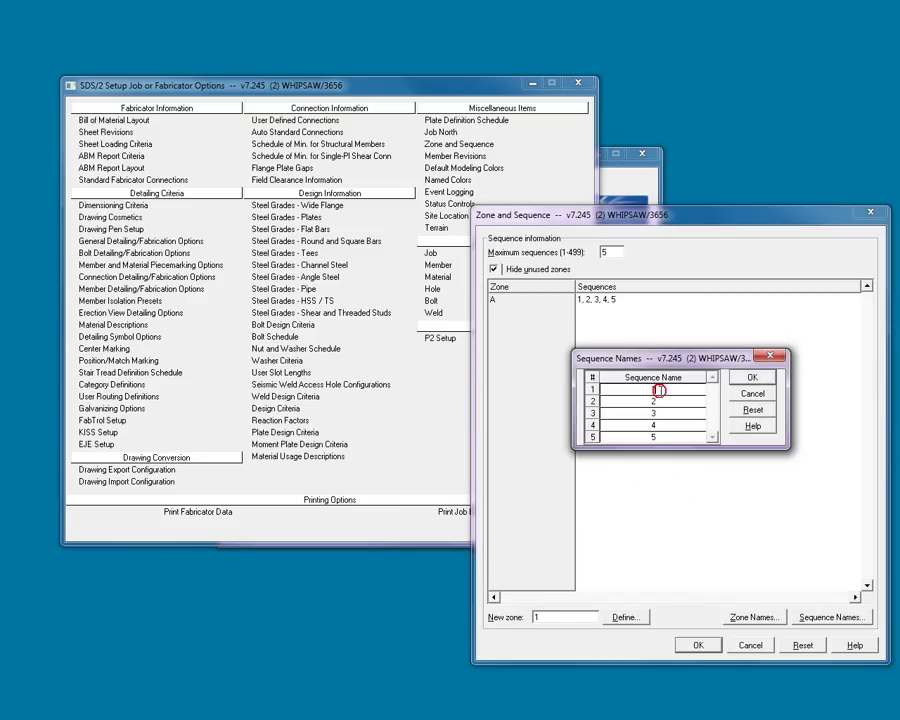
left_click(661, 392)
type("A")
left_click(660, 401)
left_click(660, 401)
type("A")
left_click(664, 412)
left_click(664, 412)
type("A")
left_click(663, 425)
left_click(664, 426)
type("A")
left_click(665, 436)
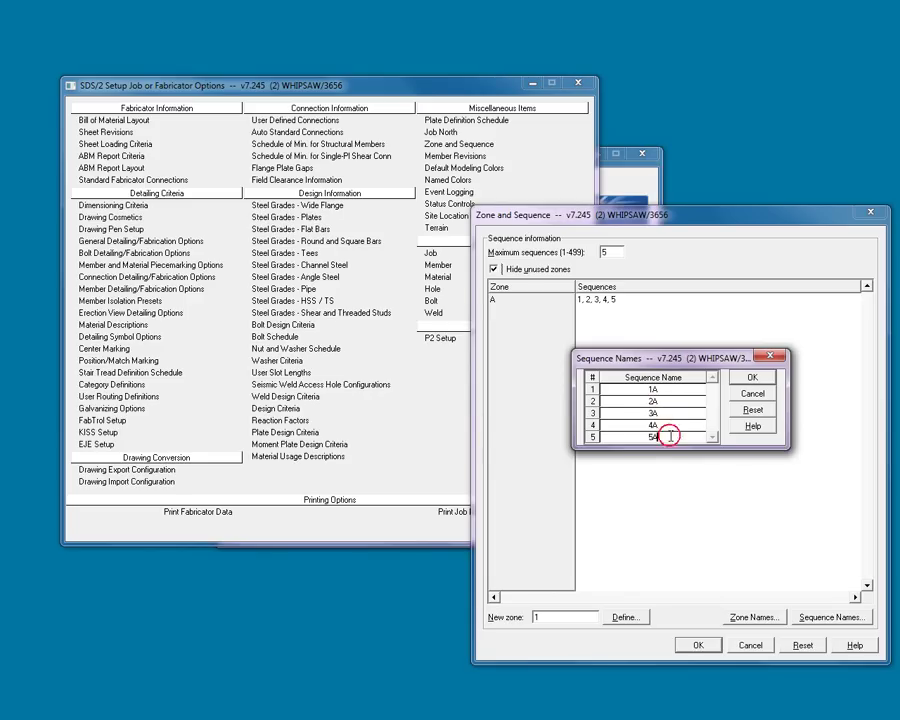
left_click(665, 436)
type("A")
left_click(749, 378)
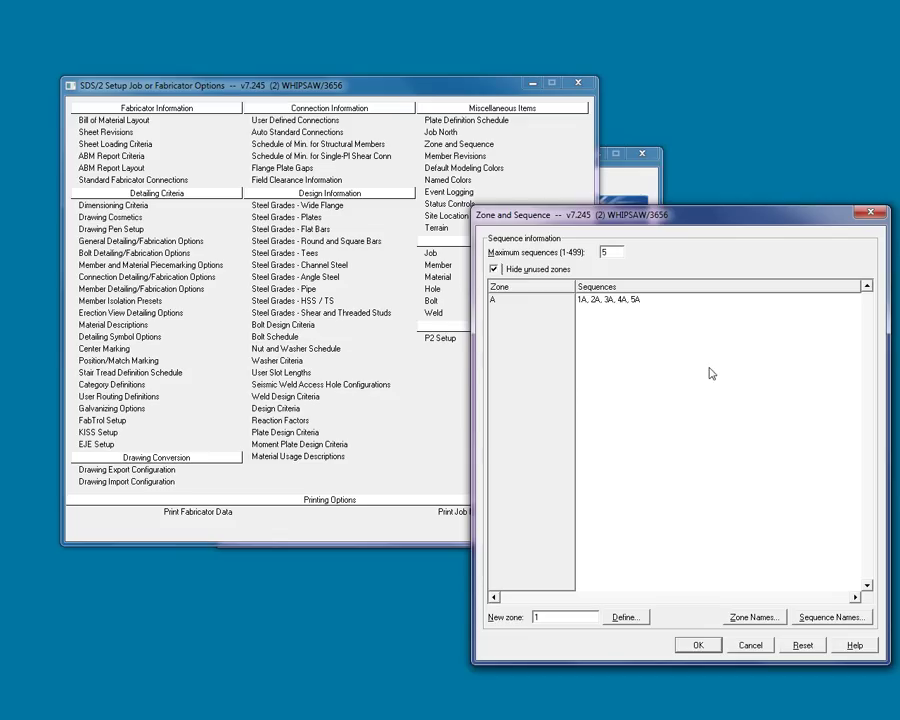
Assign sequences 1A–5A to zone A and save the zone and sequence settings
left_click(494, 270)
left_click(497, 309)
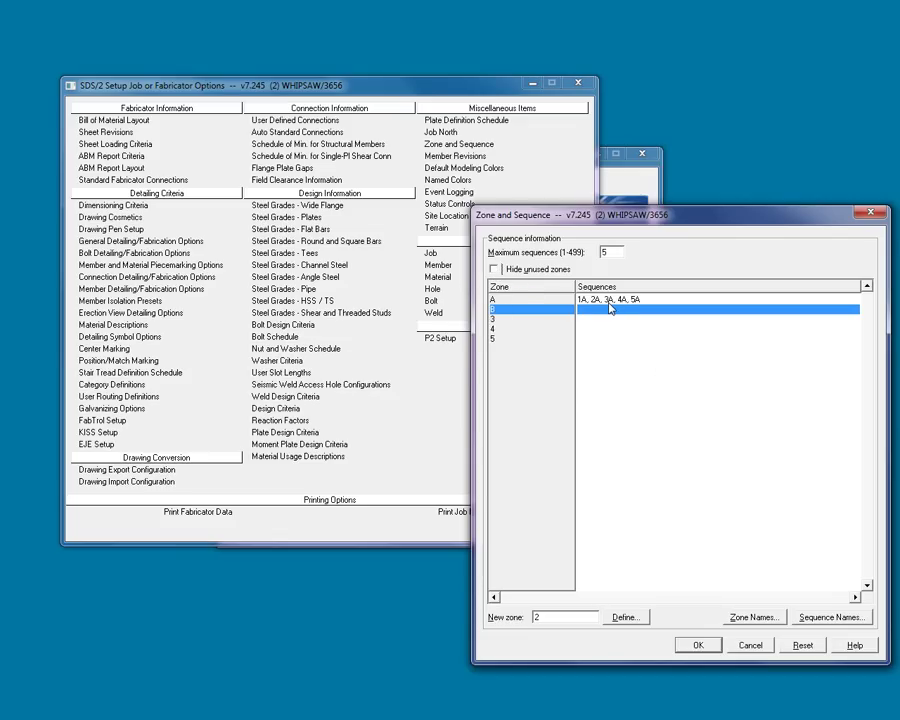
left_click(594, 310)
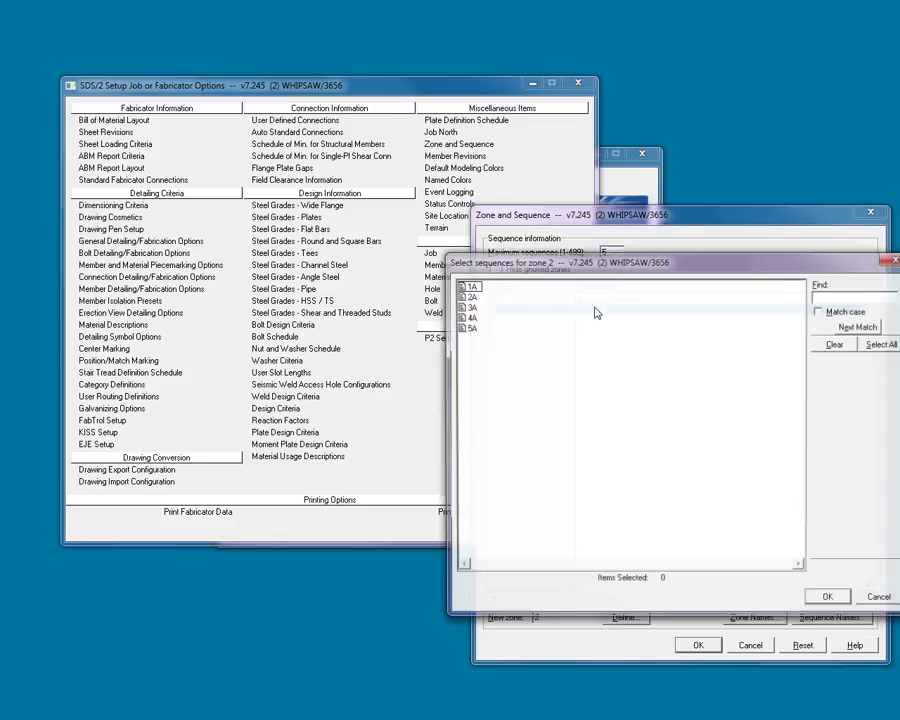
left_click_drag(471, 312, 470, 328)
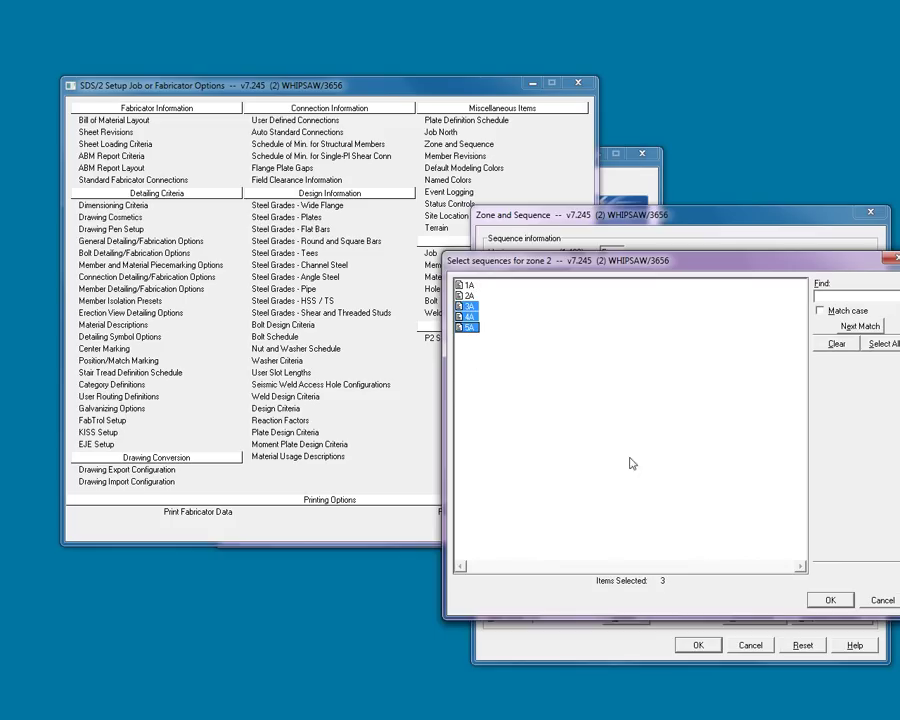
left_click(829, 599)
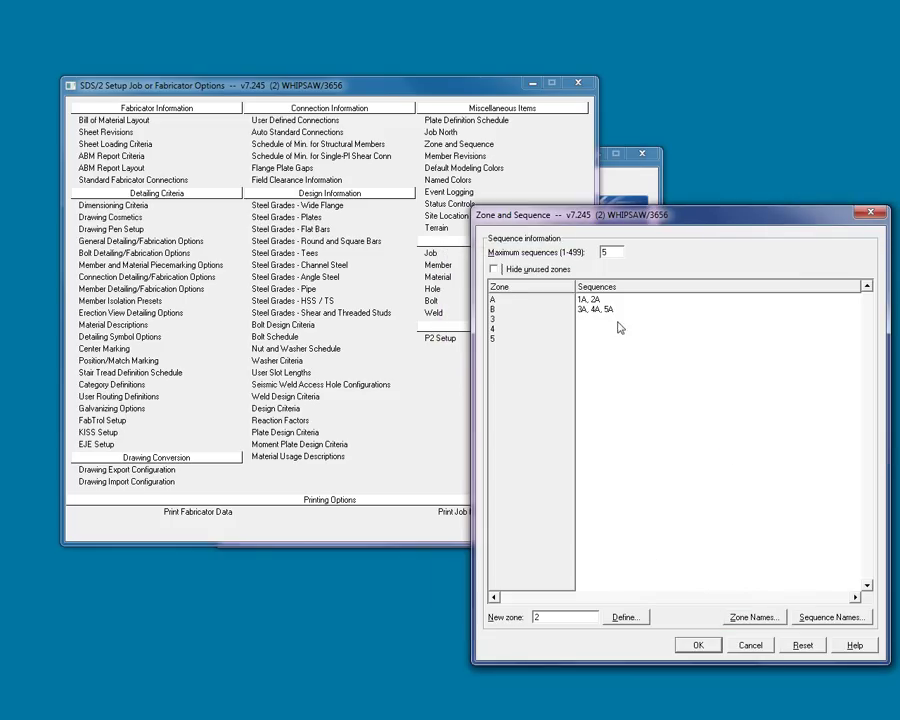
left_click(592, 299)
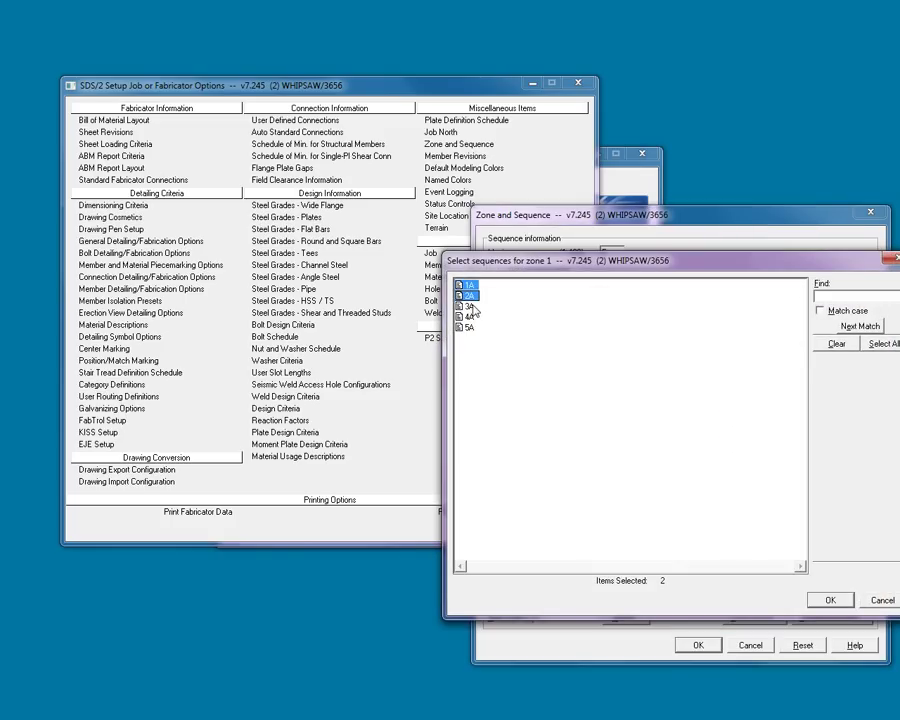
left_click_drag(470, 306, 474, 367)
left_click(828, 598)
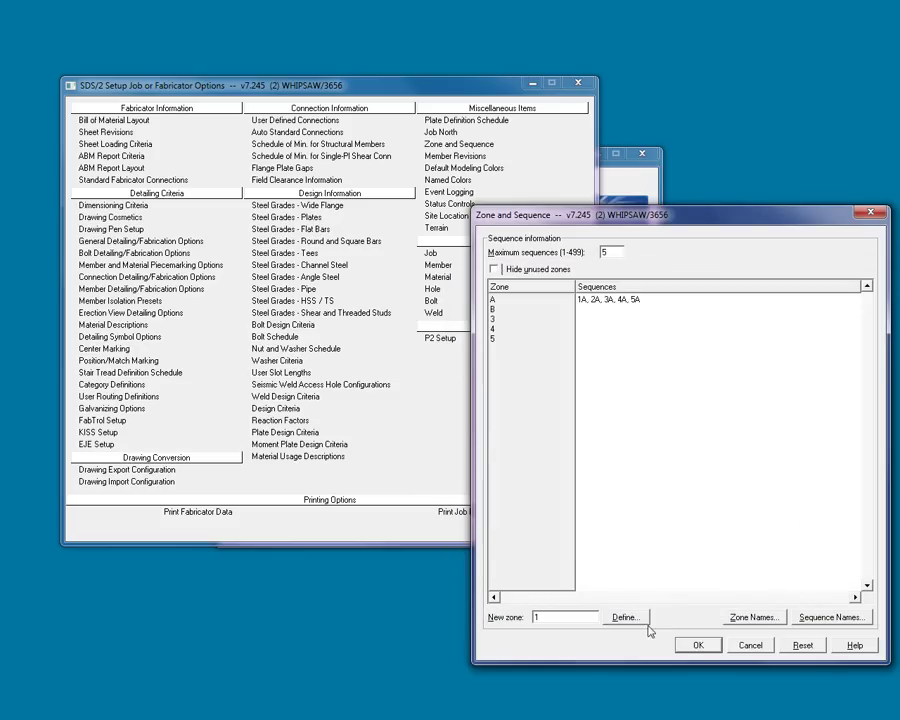
left_click(703, 645)
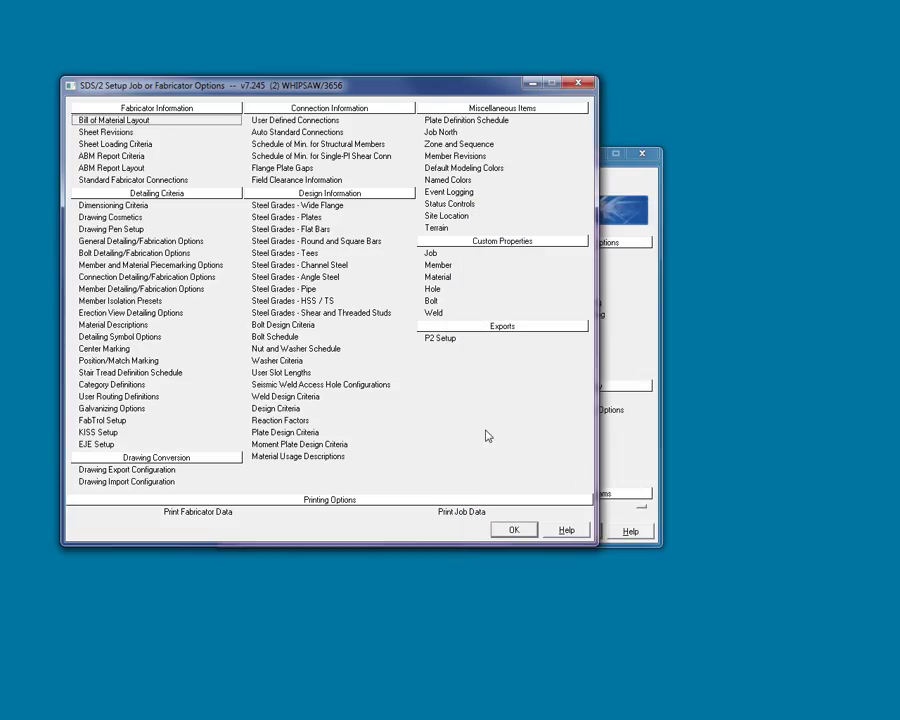
left_click(453, 121)
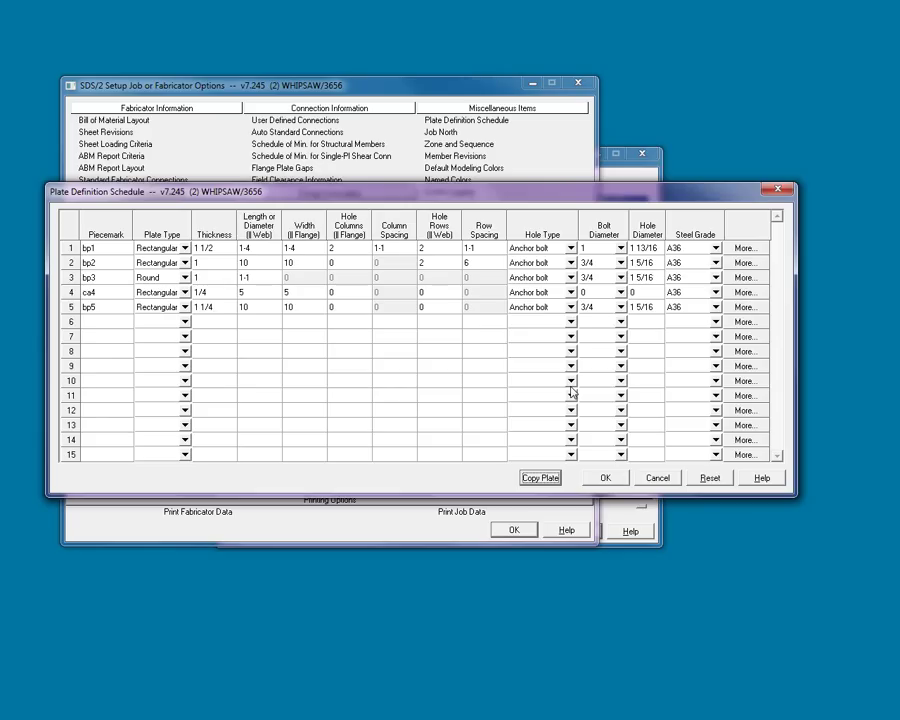
left_click(604, 479)
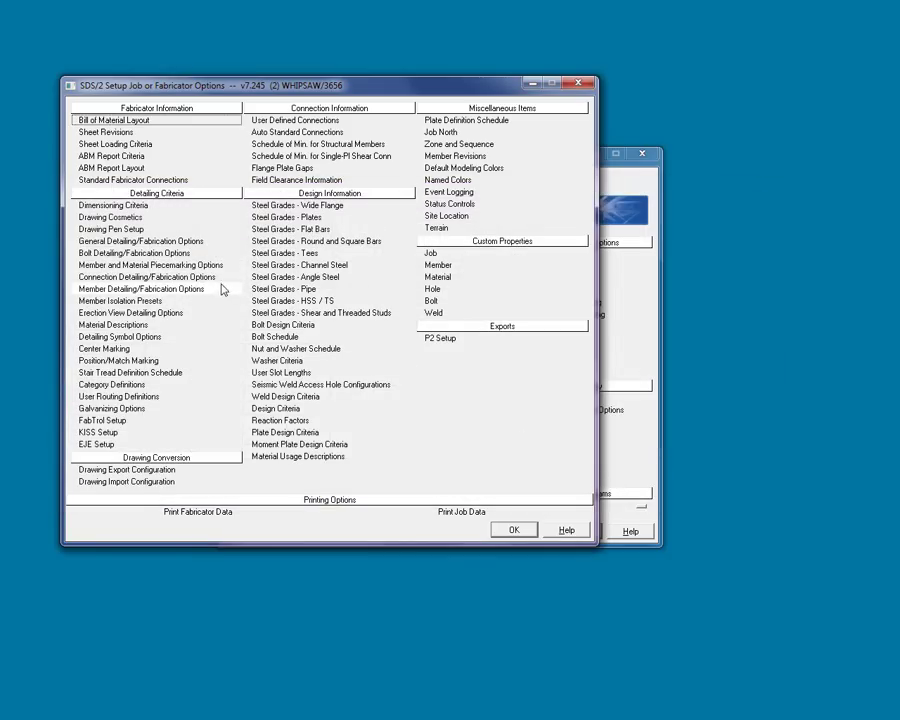
Break major marks apart by Sequence and use member marks for main material in the model
left_click(215, 266)
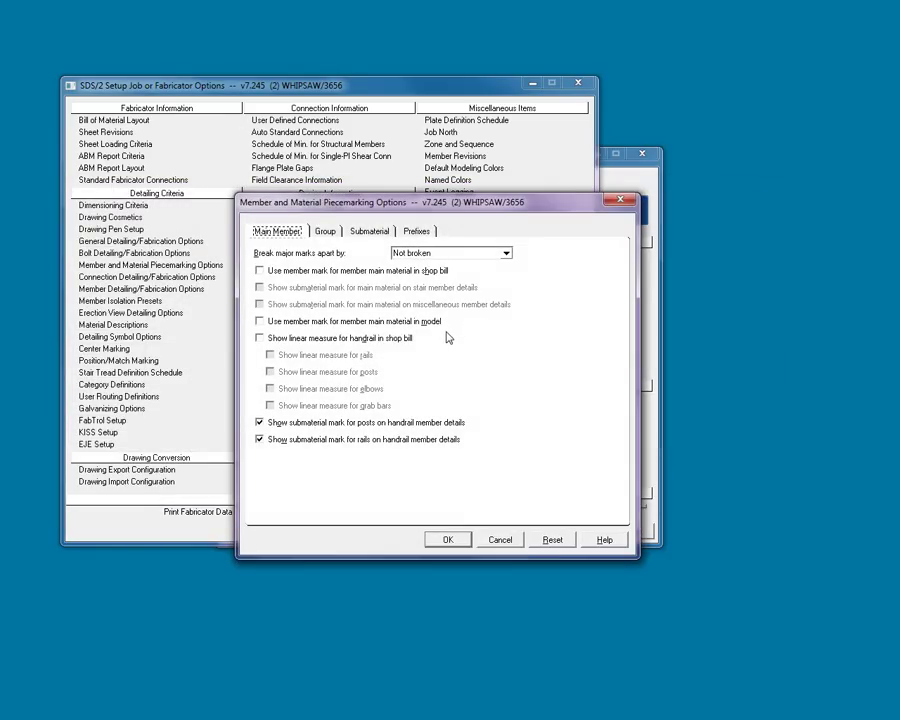
left_click(506, 253)
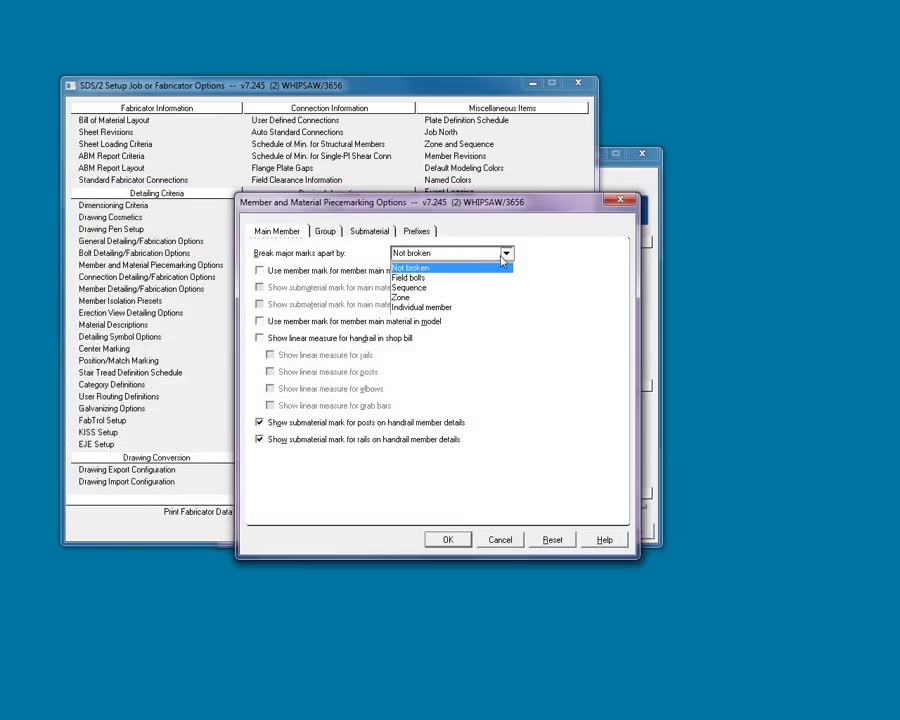
left_click(425, 287)
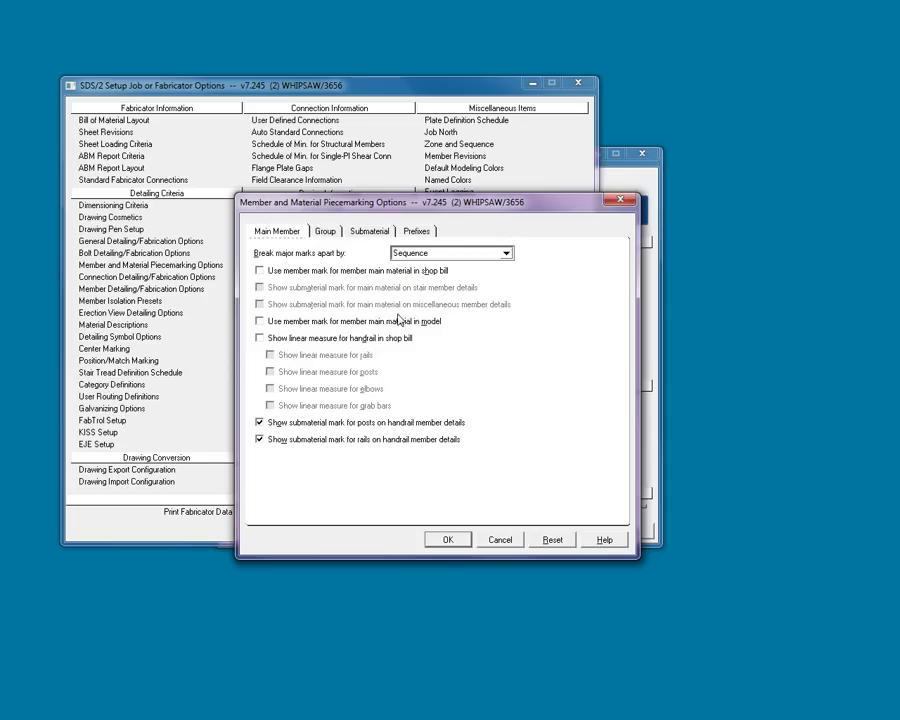
left_click(260, 322)
Turn on reusing piecemarks, review piecemark prefixes, save, and return to the main menu
left_click(370, 233)
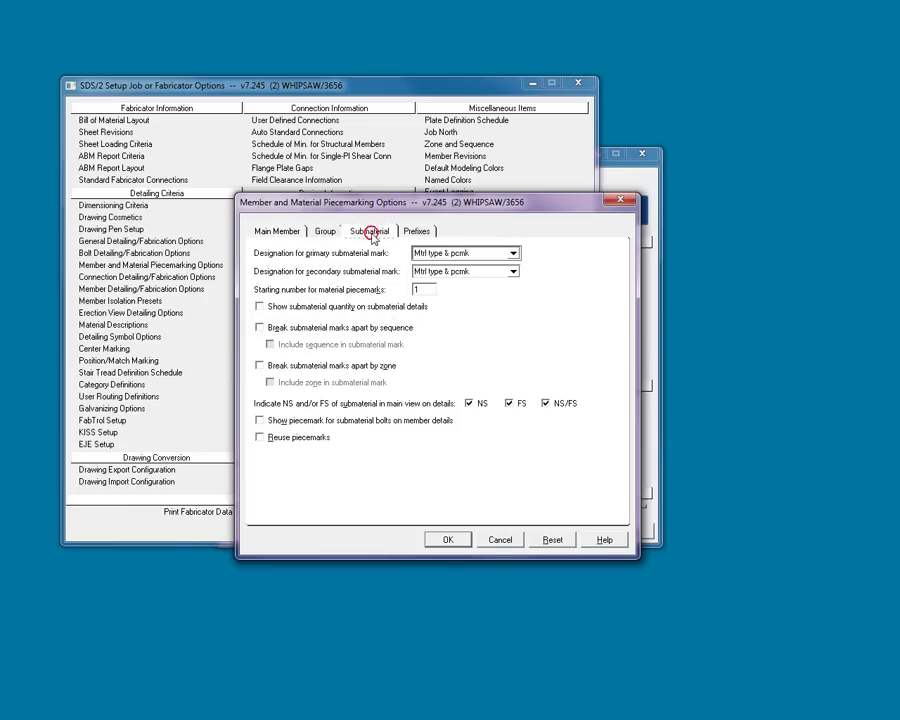
left_click(265, 440)
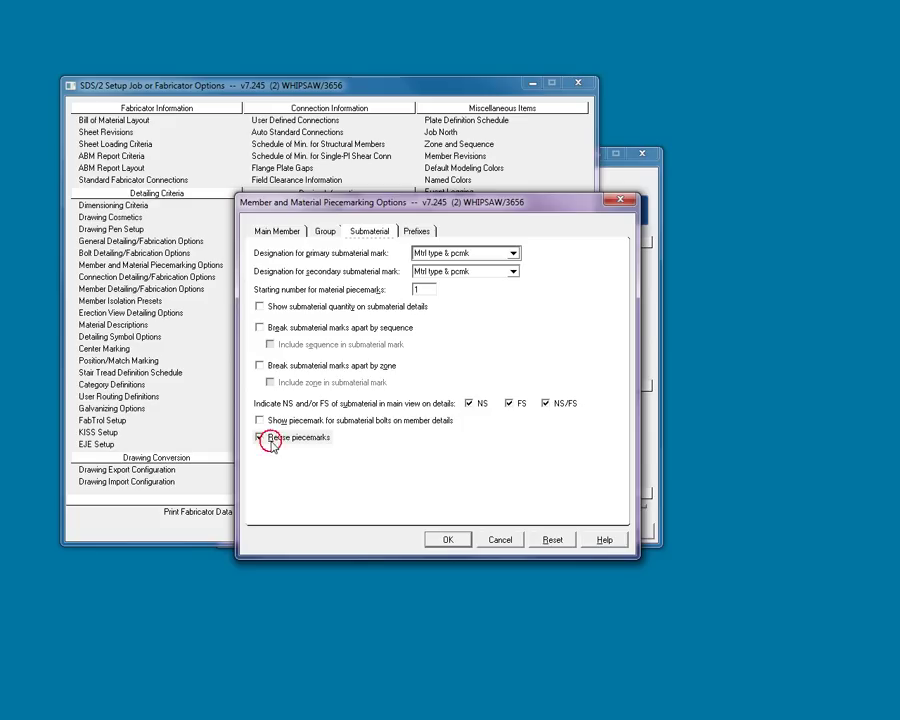
left_click(417, 233)
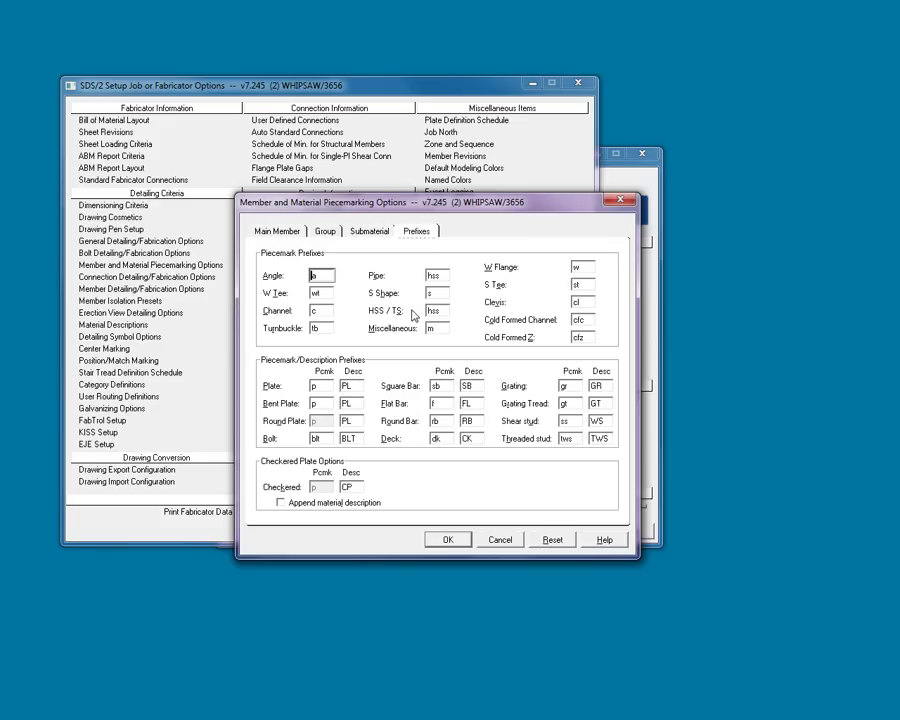
left_click(447, 540)
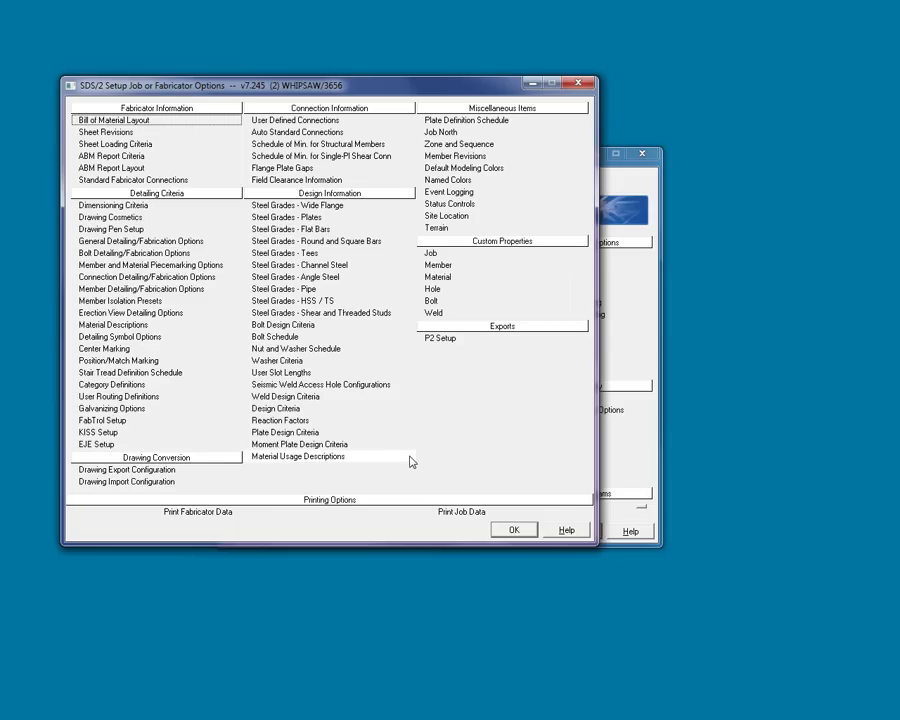
left_click(513, 531)
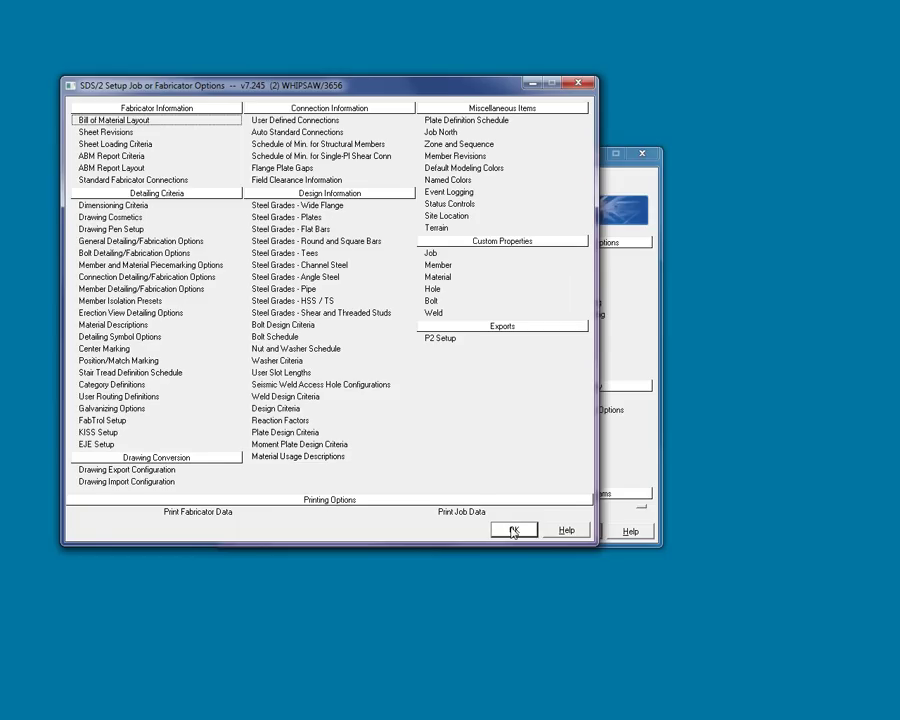